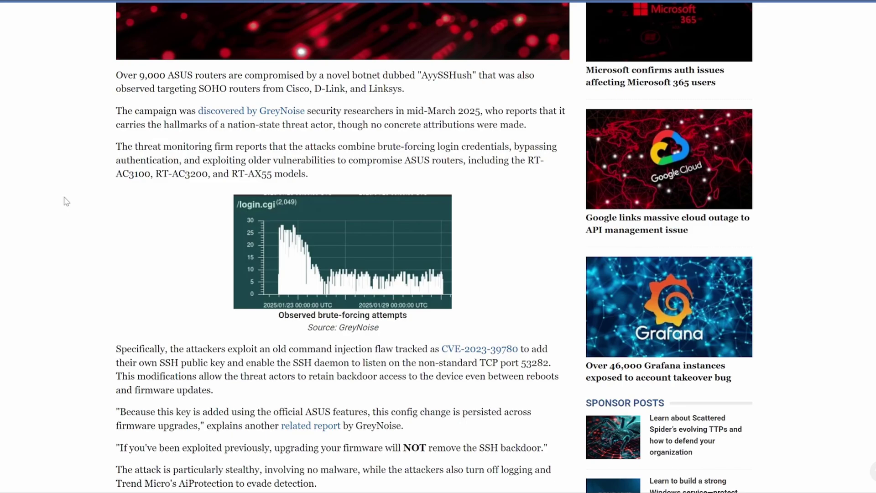
# Step: Scroll down through the four GreyNoise per-IP malicious-request charts
pyautogui.scroll(-2, 69, 204)
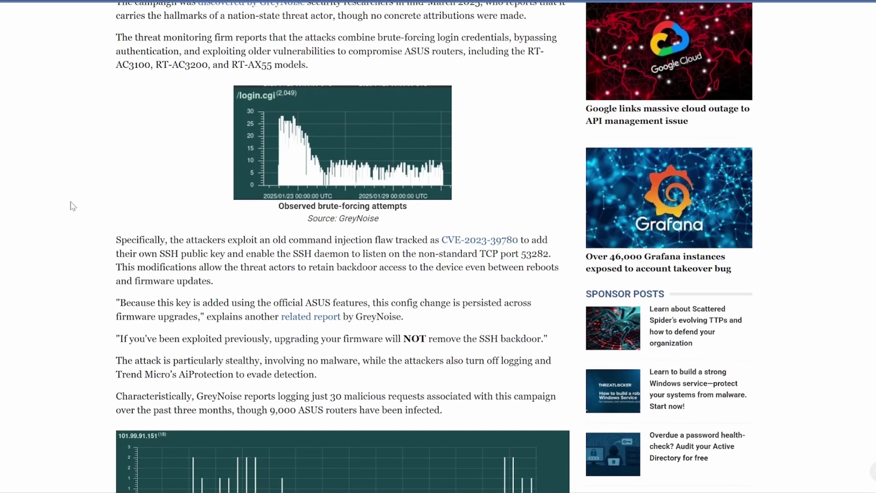
pyautogui.scroll(-2, 78, 203)
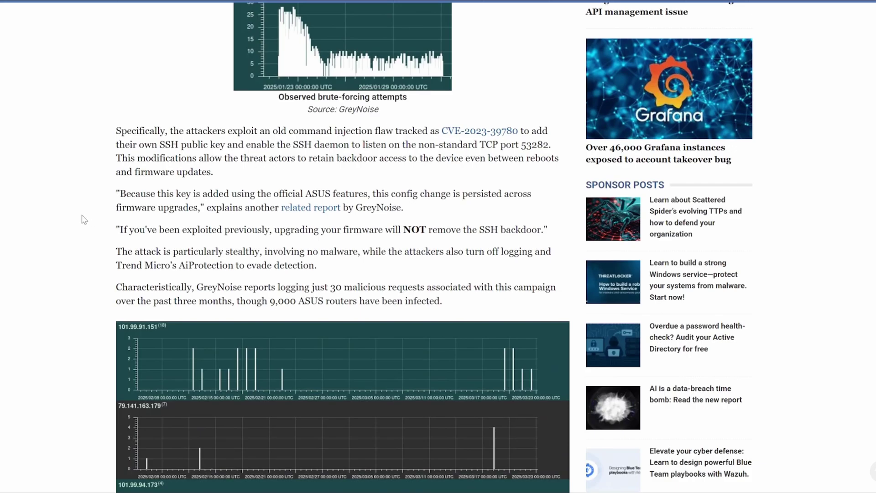
pyautogui.scroll(-2, 82, 222)
pyautogui.scroll(-1, 82, 222)
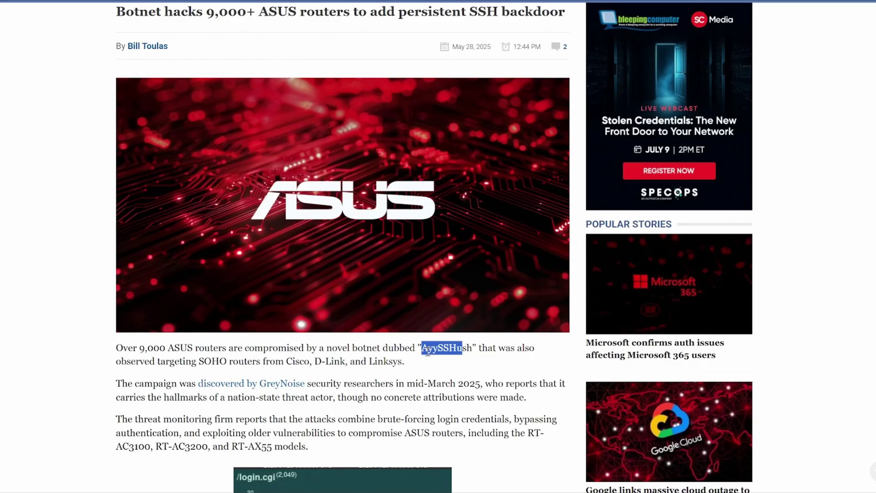
# Step: Return to the article's top and highlight the botnet name AyySSHush, then deselect it
pyautogui.click(427, 351)
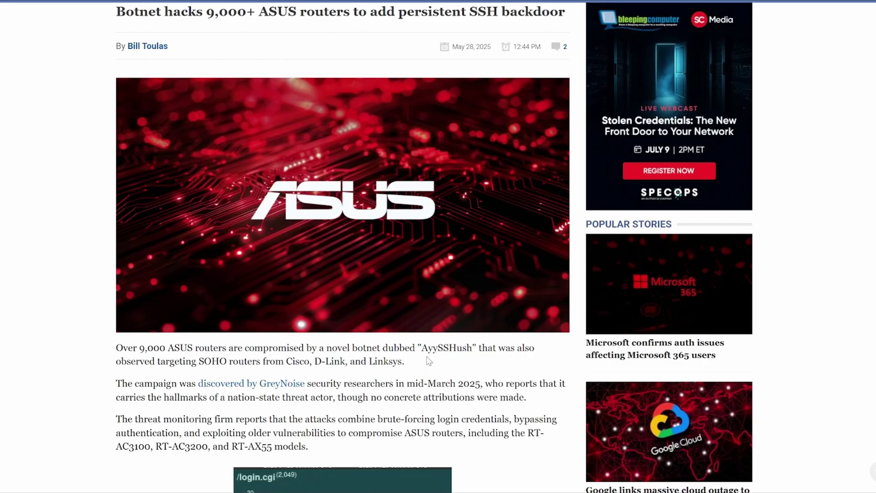
pyautogui.moveTo(424, 348); pyautogui.dragTo(472, 349)
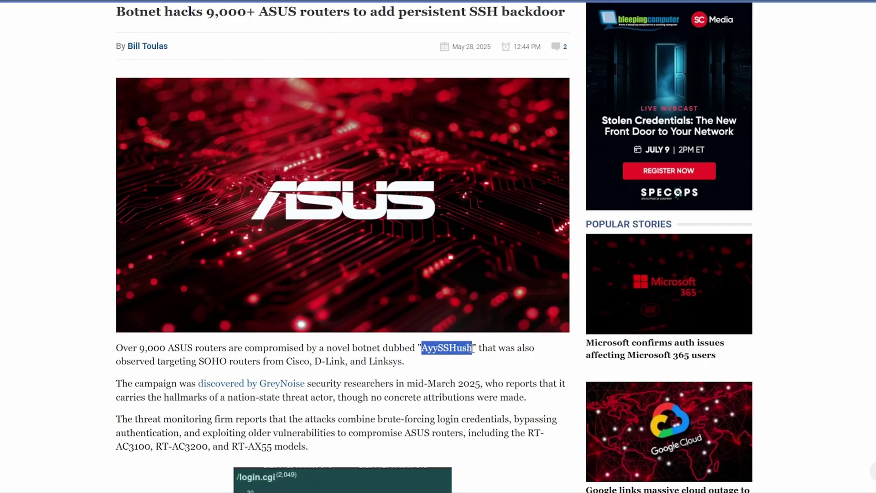
pyautogui.click(454, 358)
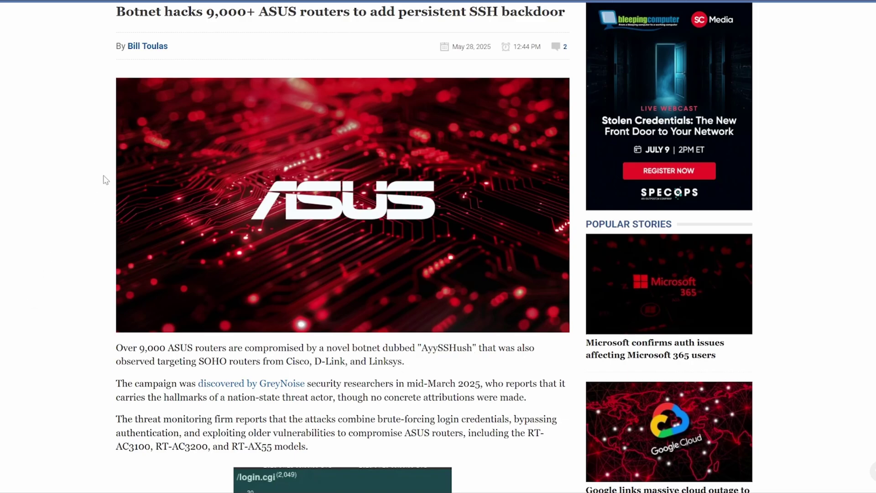
pyautogui.scroll(3, 110, 169)
# Step: Highlight 'hacks' and then '9,000+ ASUS routers to' in the headline, deselecting each
pyautogui.moveTo(164, 120); pyautogui.dragTo(203, 124)
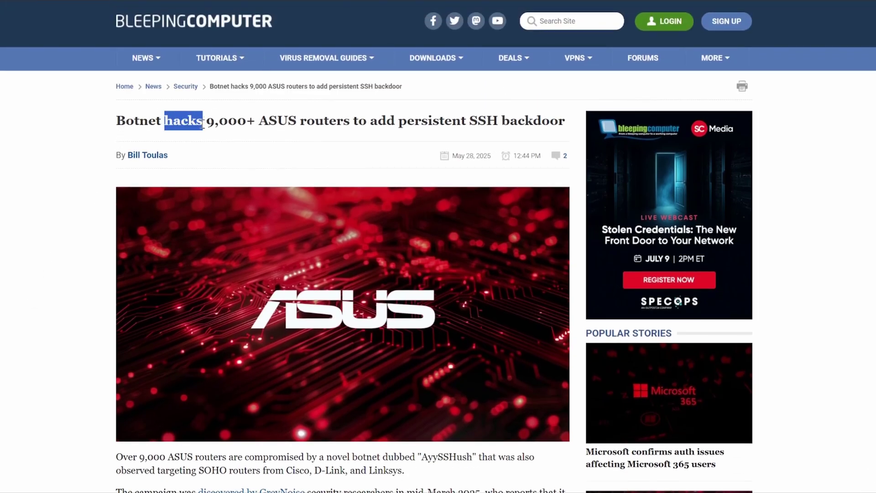
pyautogui.click(63, 169)
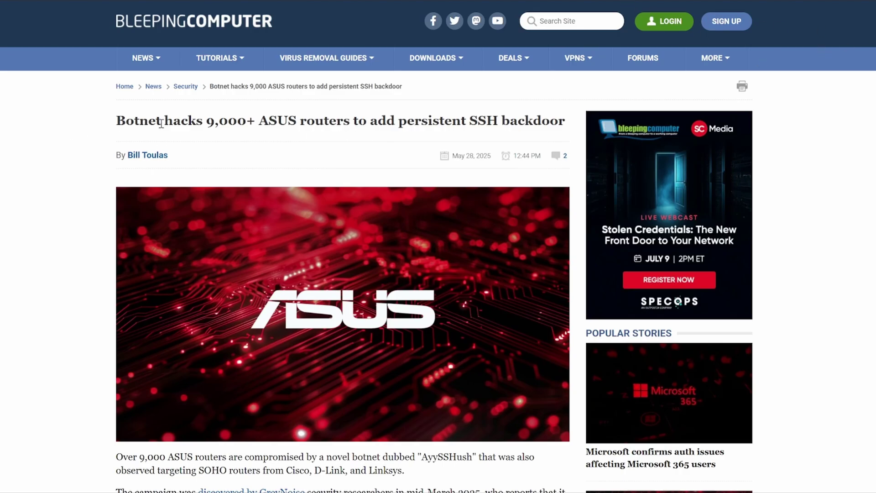
pyautogui.moveTo(208, 122); pyautogui.dragTo(367, 124)
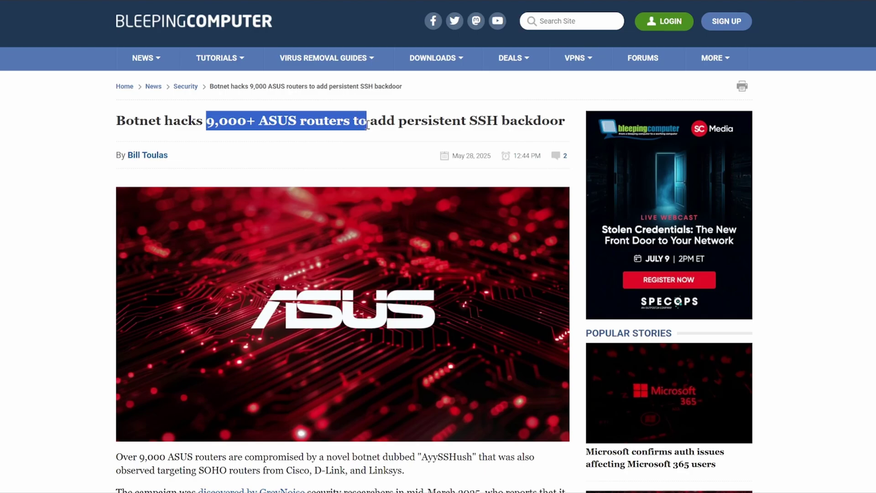
pyautogui.click(212, 121)
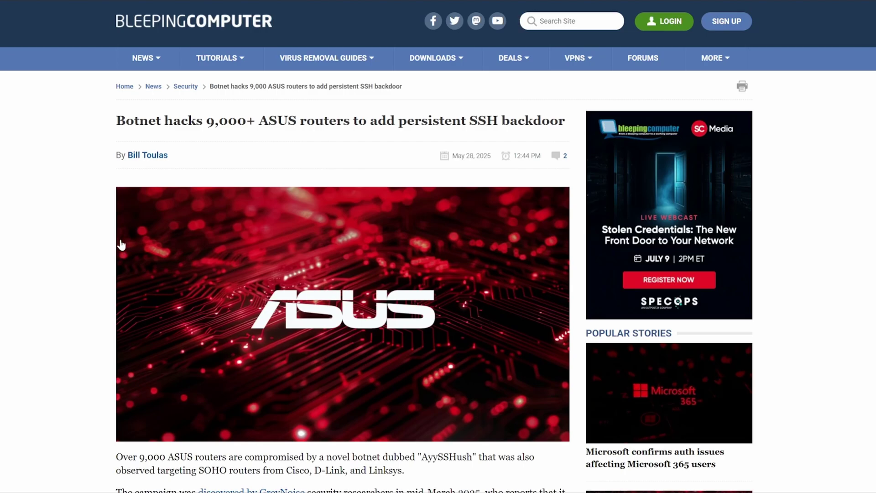
# Step: Scroll down to the 'Protect your ASUS routers' section and the grey box of four IPs
pyautogui.scroll(-2, 74, 236)
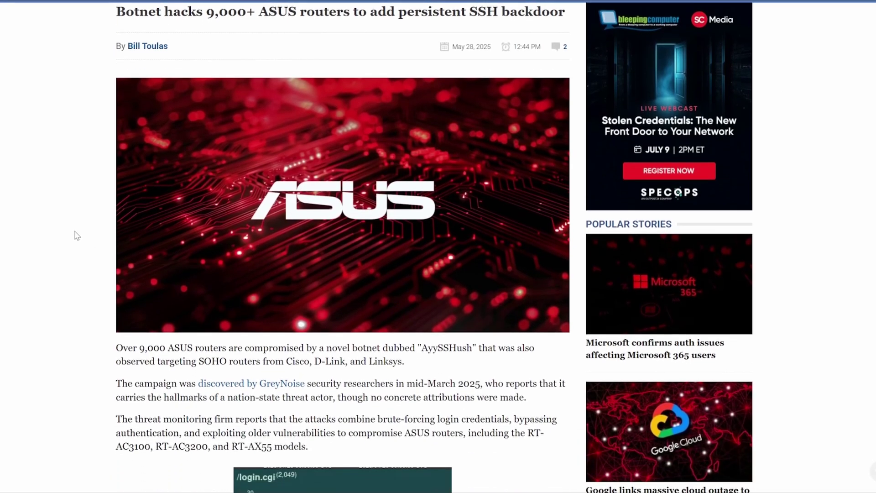
pyautogui.scroll(-2, 77, 236)
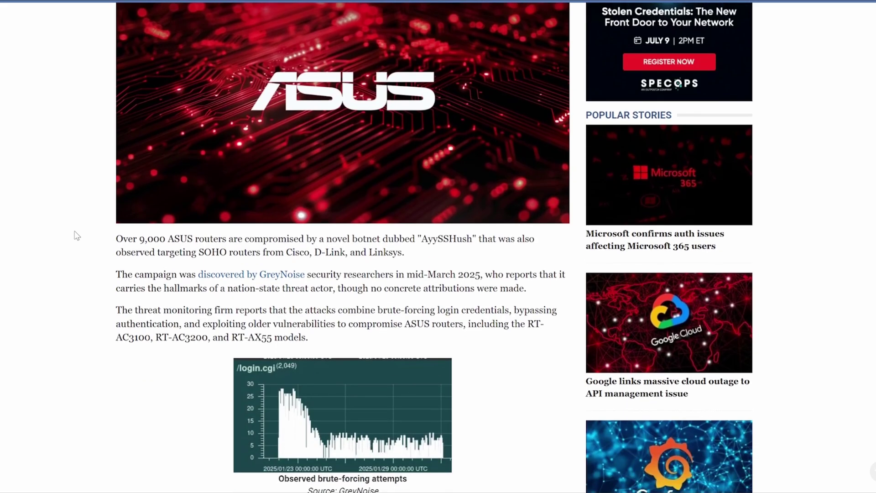
pyautogui.scroll(-4, 76, 235)
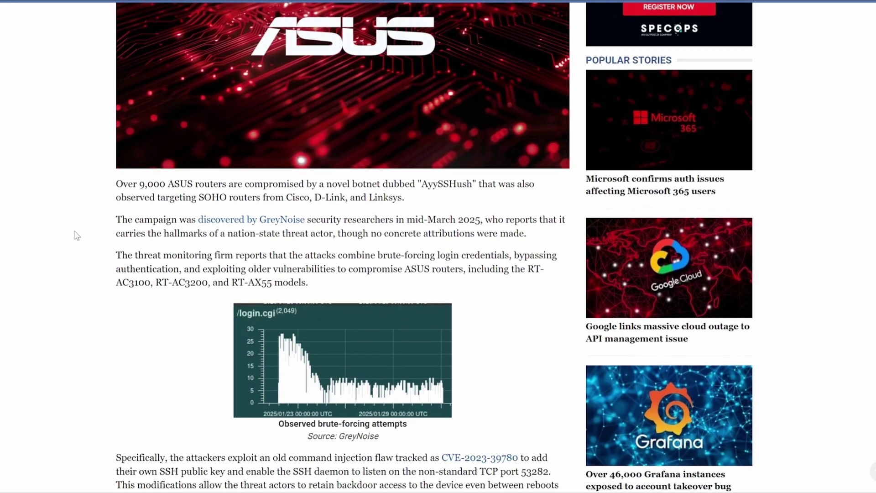
pyautogui.scroll(-5, 77, 235)
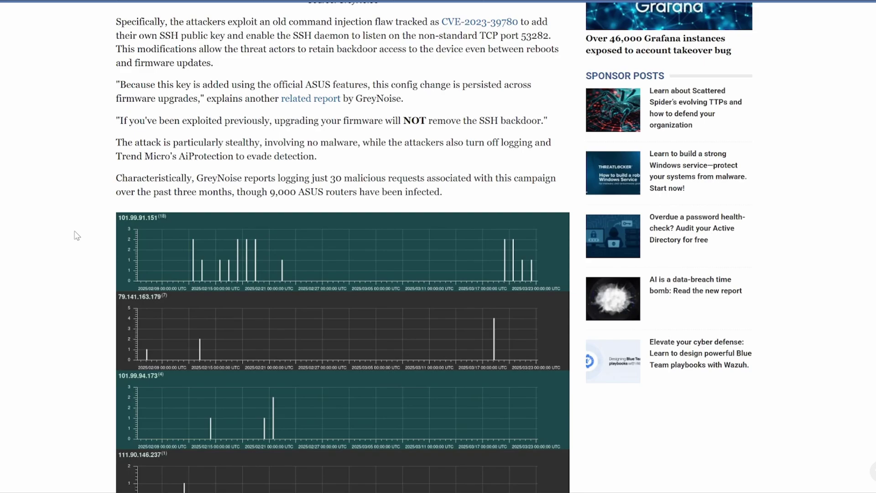
pyautogui.scroll(-3, 76, 236)
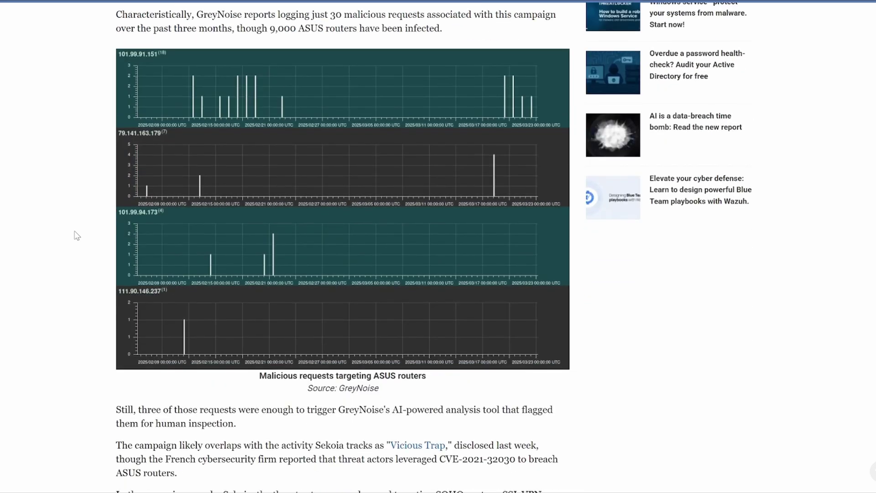
pyautogui.scroll(-4, 72, 247)
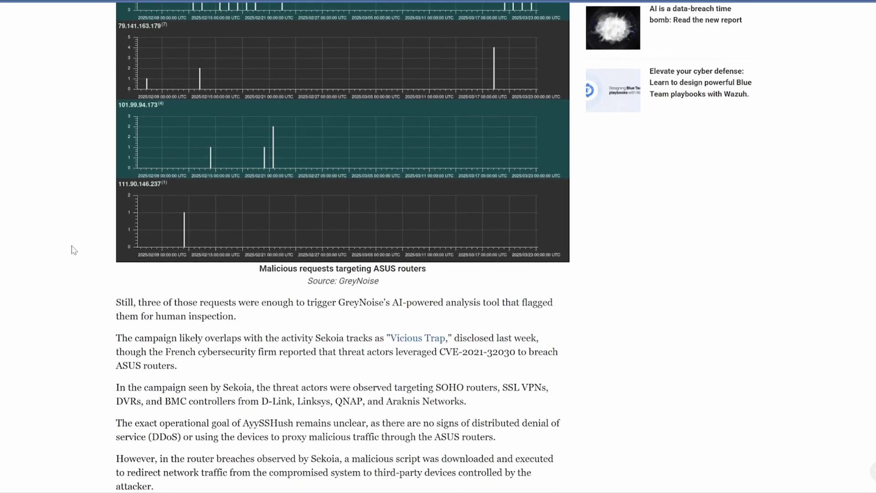
pyautogui.scroll(-3, 72, 246)
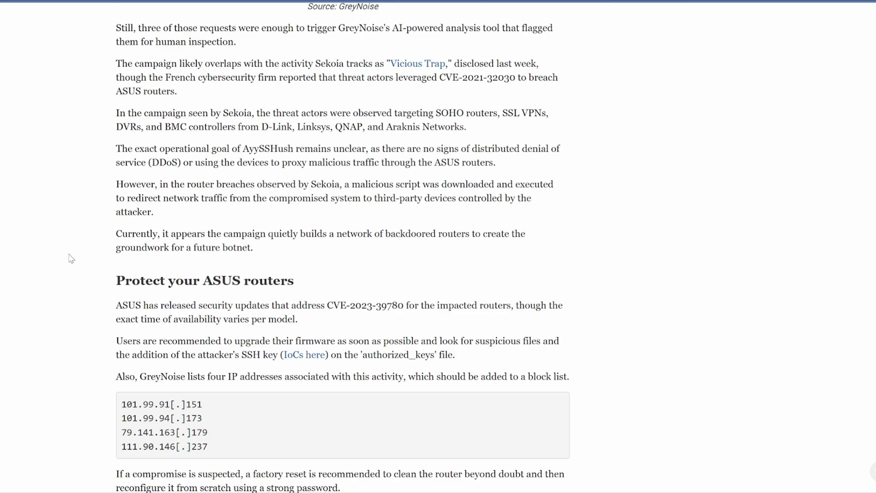
pyautogui.scroll(-2, 72, 252)
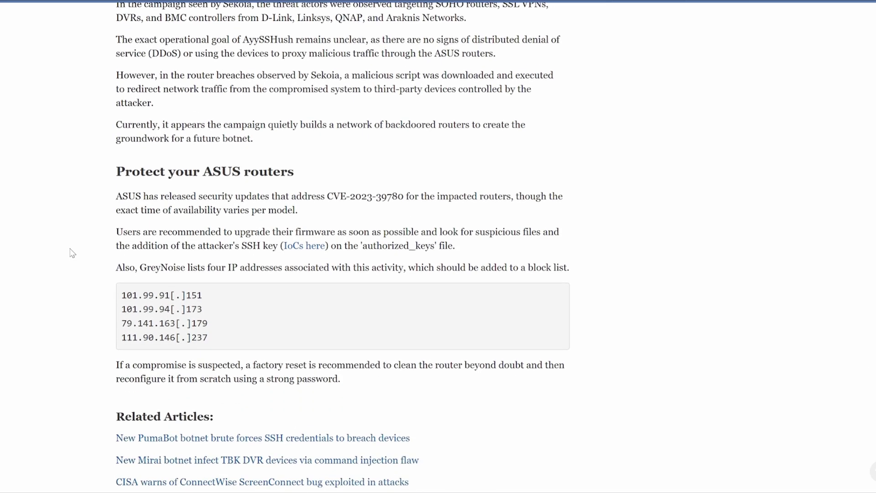
pyautogui.scroll(1, 72, 252)
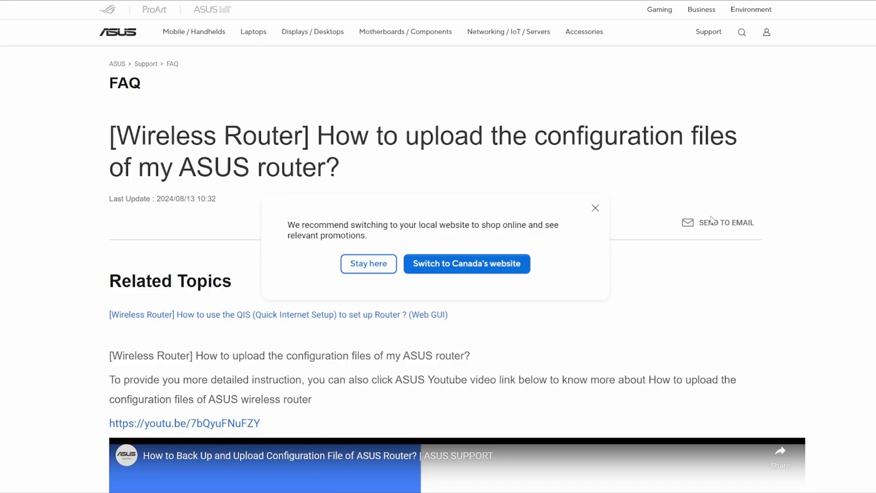
# Step: Close the local-website popup on the ASUS upload-configuration FAQ and scroll through it
pyautogui.click(597, 209)
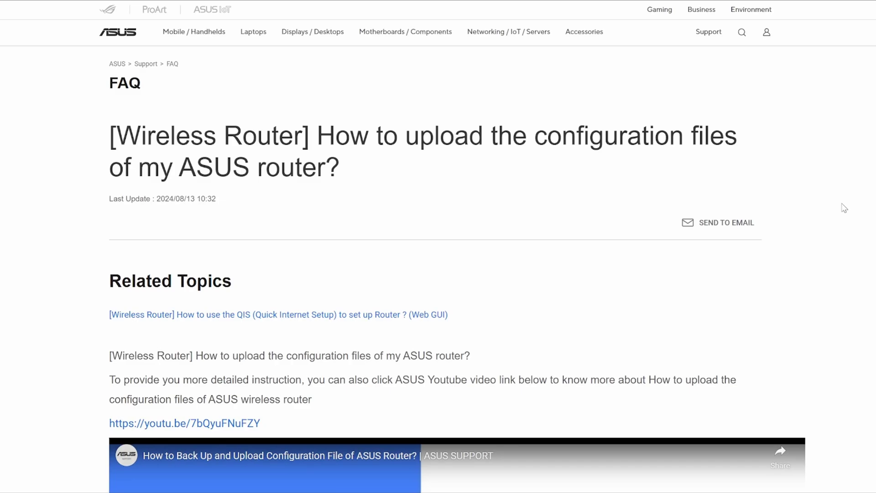
pyautogui.scroll(-10, 837, 207)
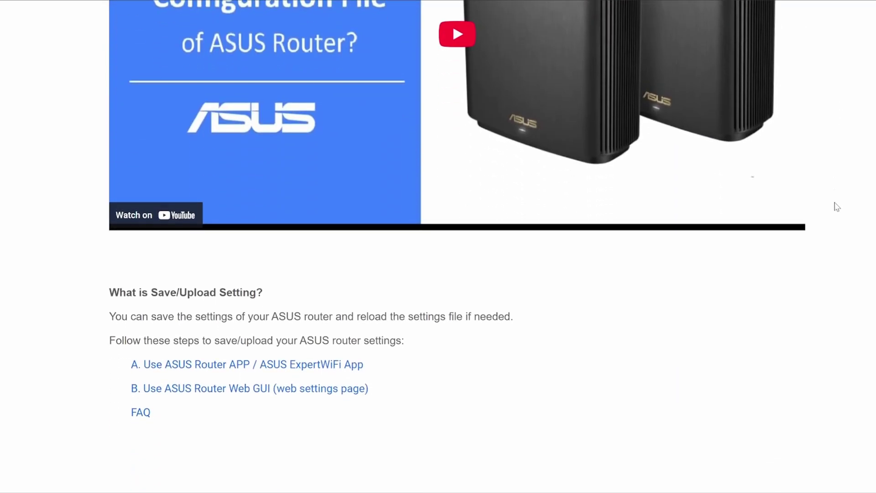
pyautogui.scroll(10, 830, 206)
pyautogui.scroll(1, 830, 206)
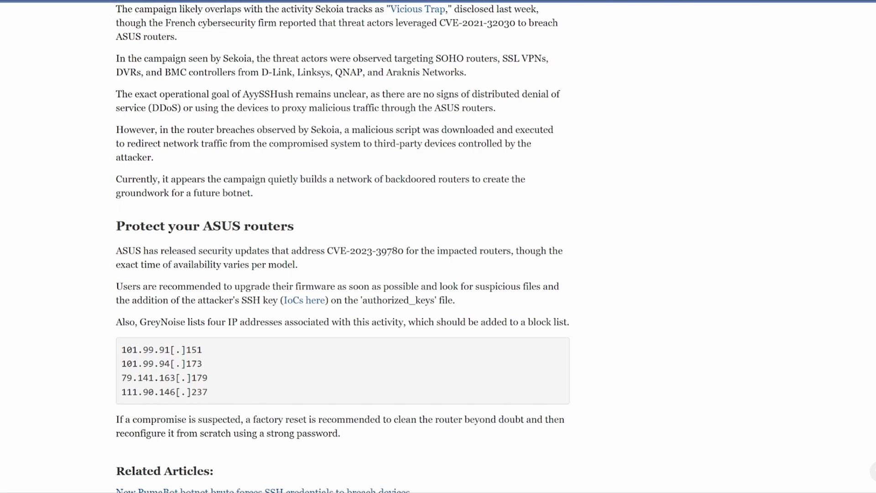
# Step: Open a new tab and try loading router.asus.com
pyautogui.hotkey('ctrl', 't')
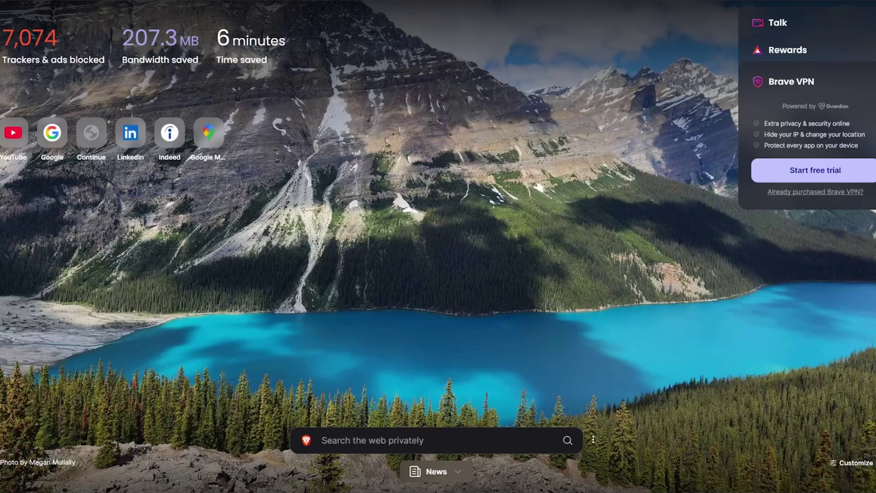
pyautogui.write('router.asus.com')
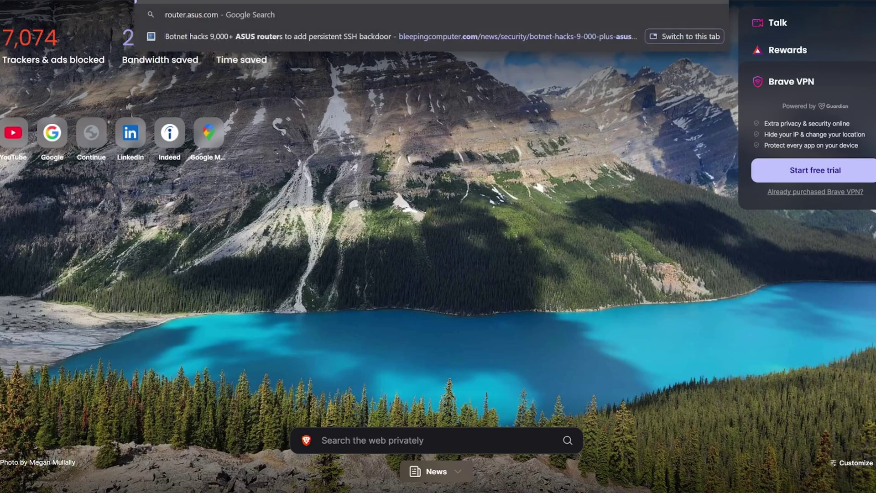
pyautogui.press('Return')
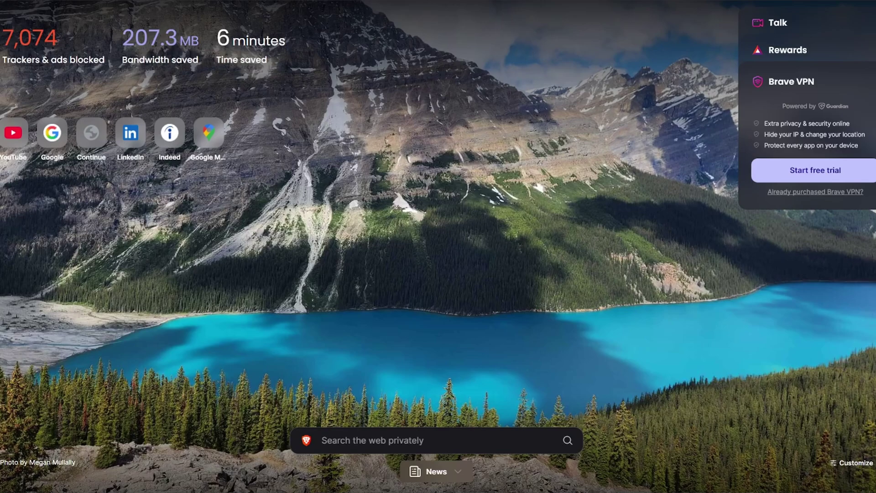
# Step: Launch Command Prompt from the Windows search with cmd
pyautogui.press('super')
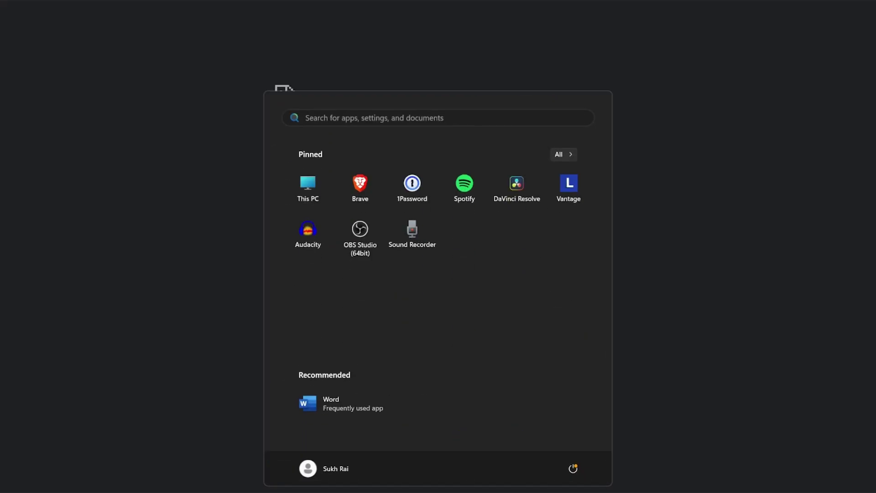
pyautogui.write('cmd')
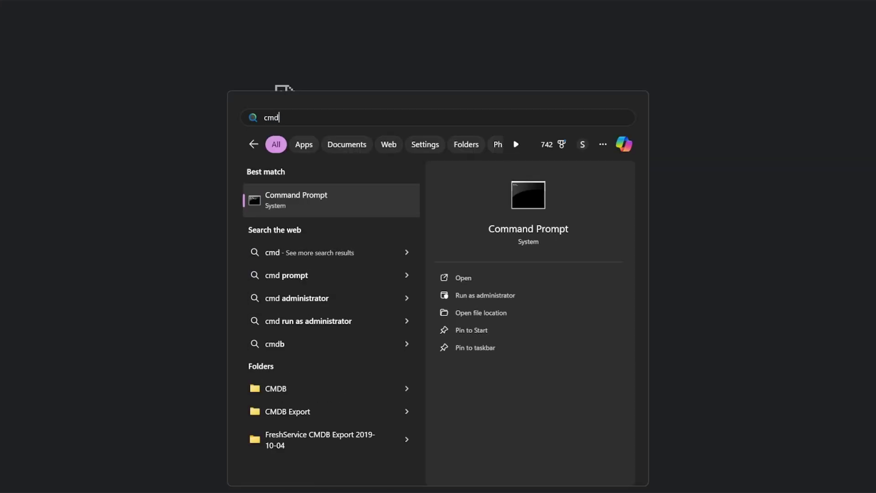
pyautogui.press('Return')
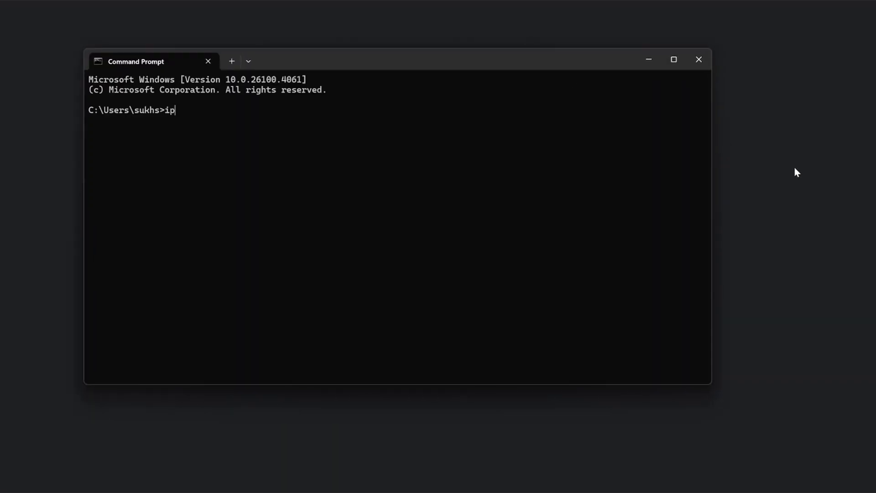
# Step: Run ipconfig and select the default gateway address 192.168.50.1
pyautogui.write('ipconfig')
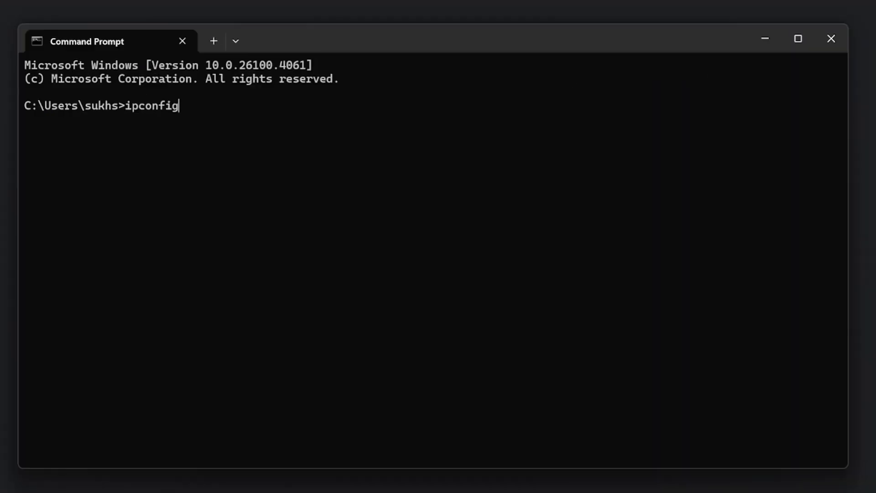
pyautogui.press('Return')
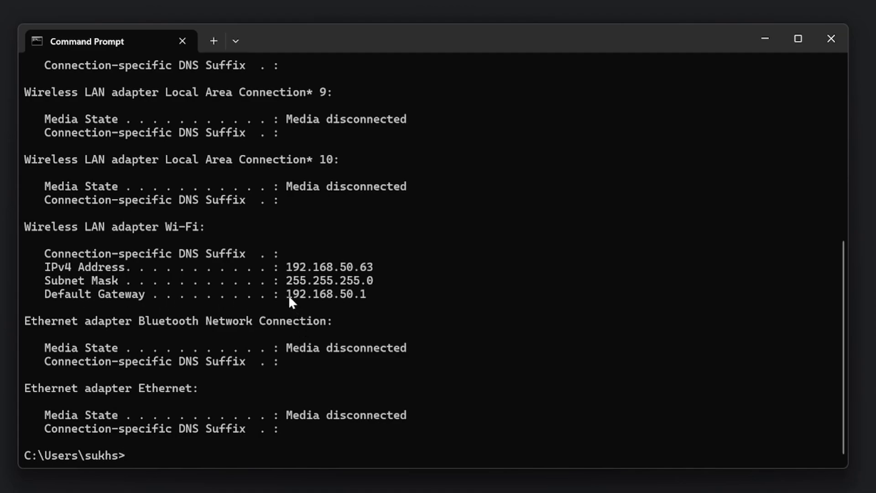
pyautogui.moveTo(288, 295); pyautogui.dragTo(367, 296)
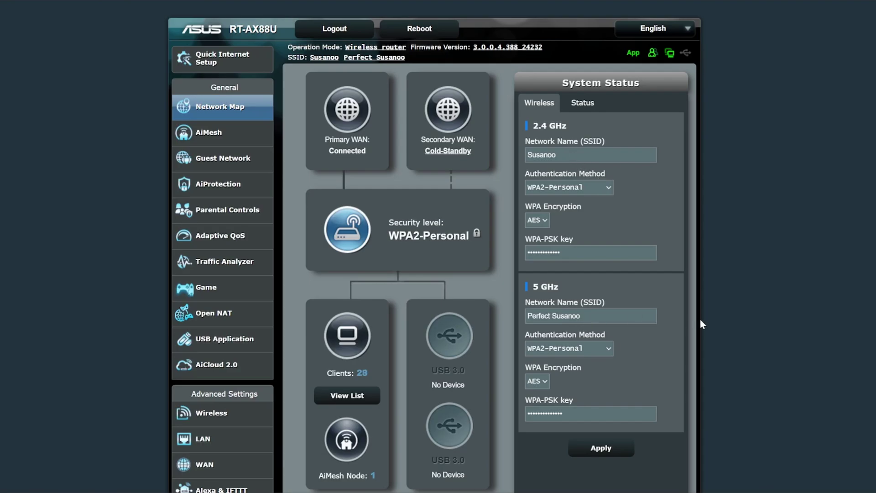
# Step: Scroll the Network Map page down and open the router's System Log
pyautogui.scroll(-5, 748, 313)
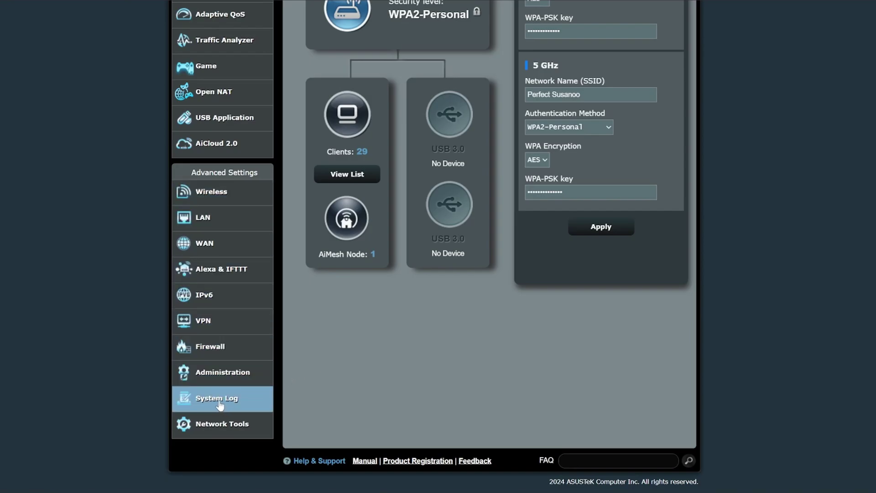
pyautogui.click(219, 401)
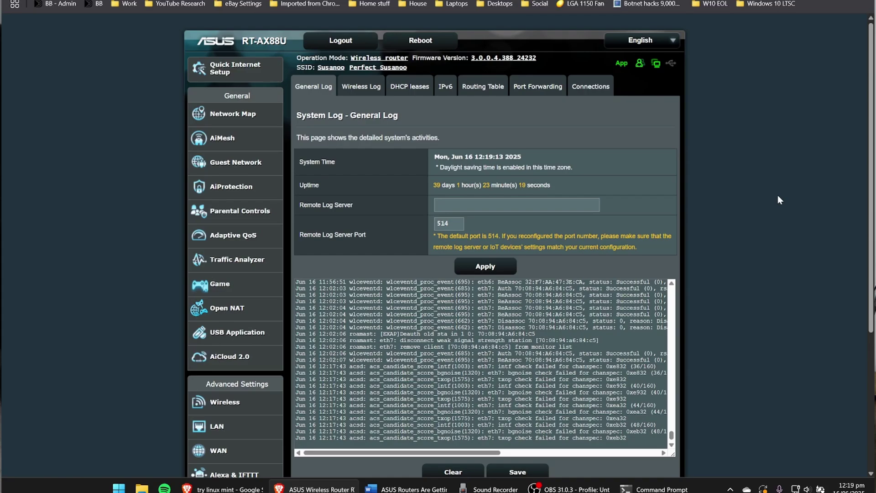
pyautogui.hotkey('ctrl', 'f')
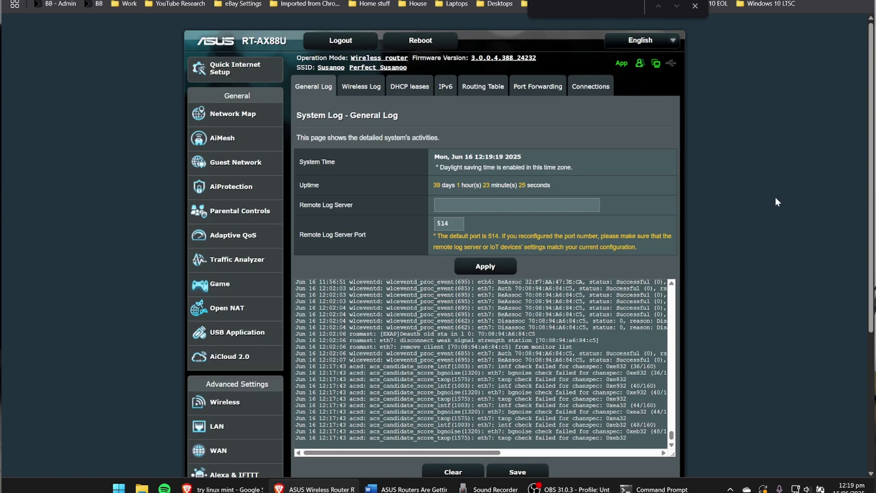
pyautogui.write('101.99.91.151')
pyautogui.hotkey('alt', 'Tab')
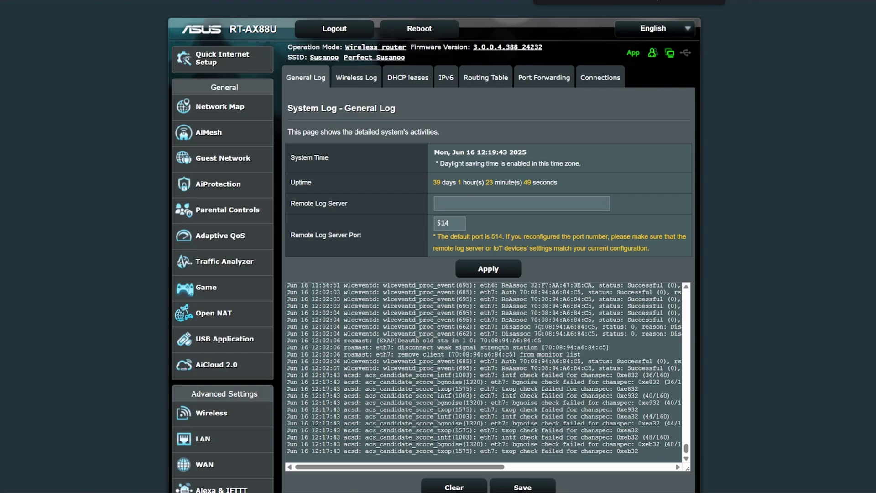
pyautogui.moveTo(502, 327); pyautogui.dragTo(541, 341)
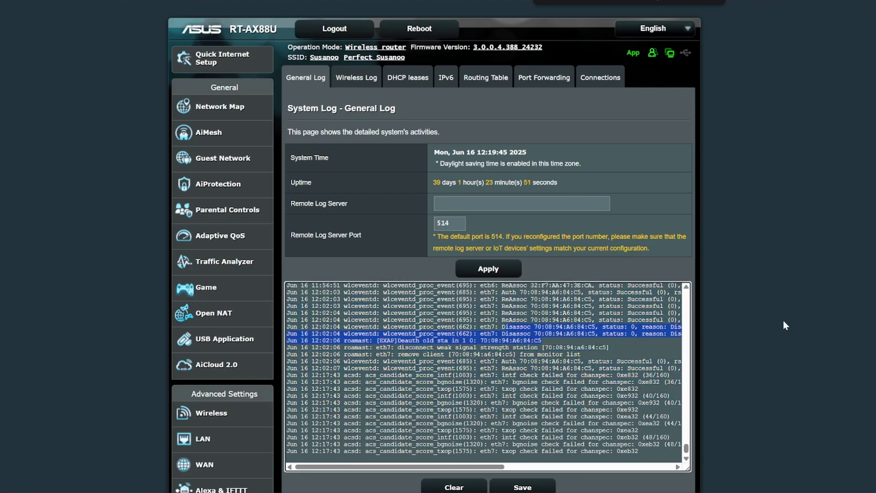
pyautogui.click(797, 316)
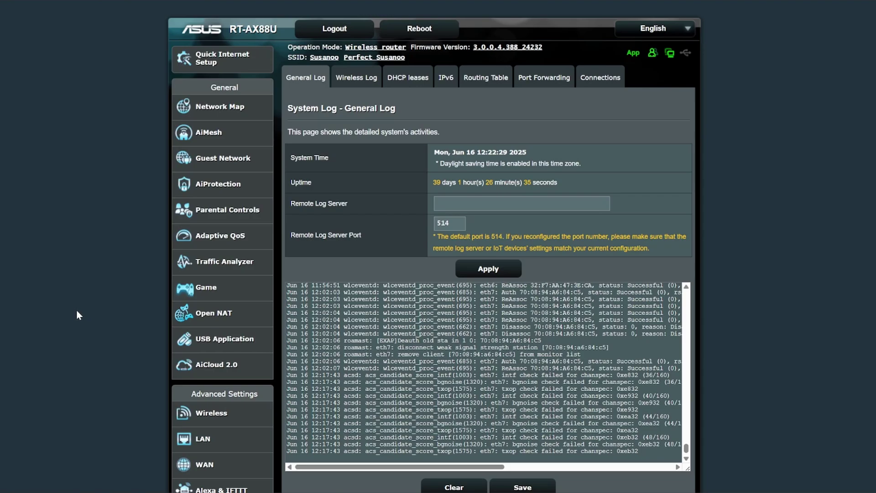
pyautogui.scroll(-5, 76, 309)
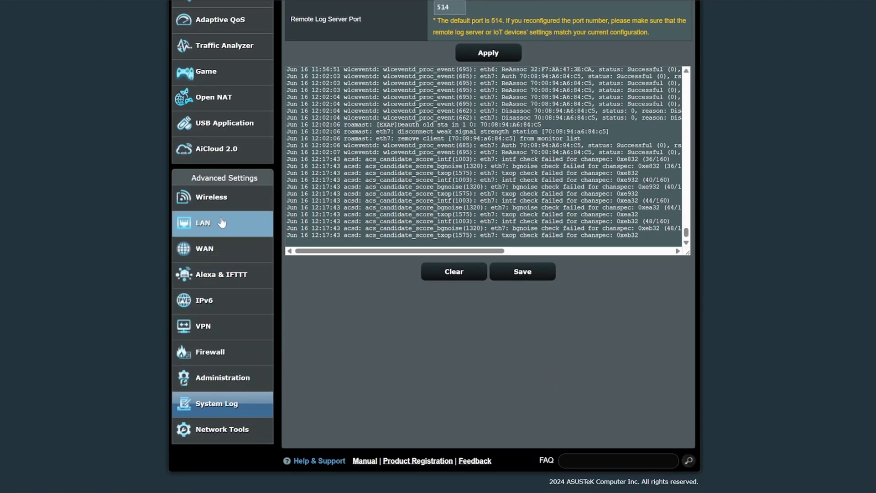
# Step: Open Administration system settings and keep Enable SSH set to No
pyautogui.click(215, 378)
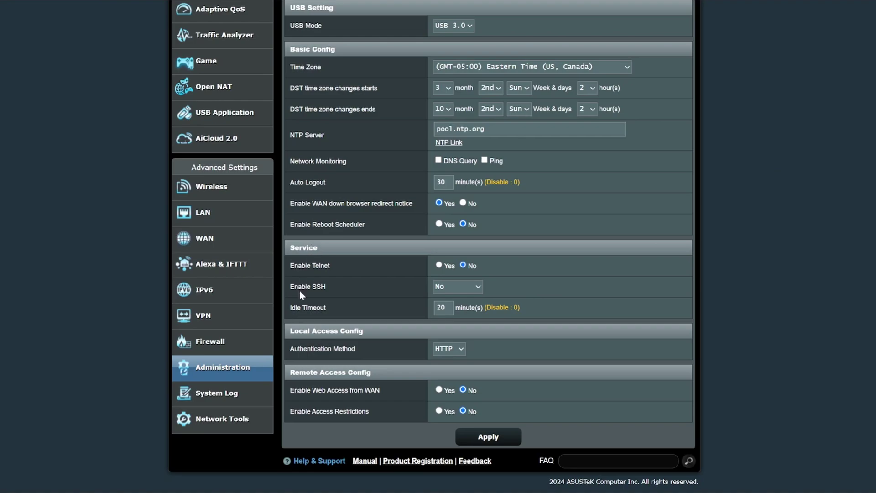
pyautogui.click(461, 290)
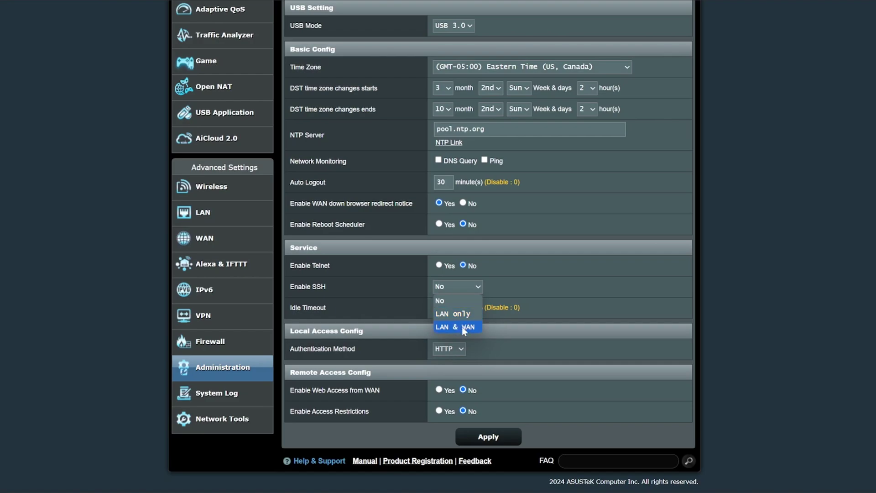
pyautogui.click(768, 299)
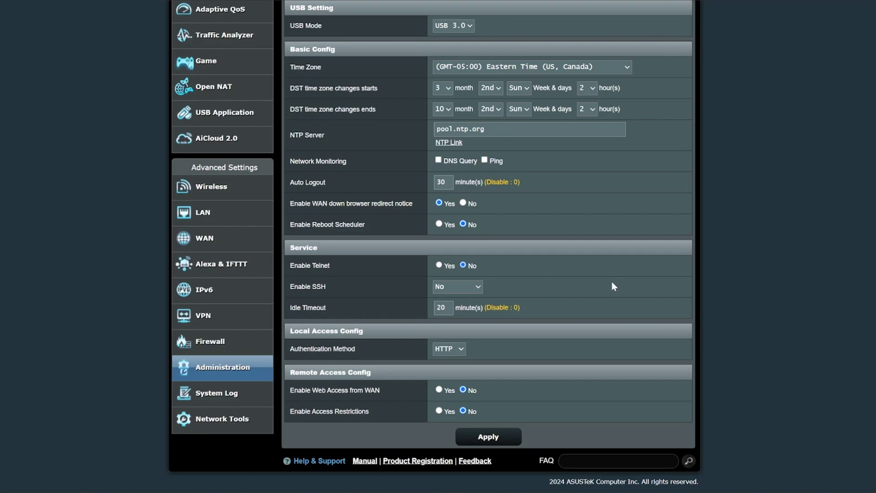
pyautogui.click(470, 285)
pyautogui.click(789, 290)
# Step: Open the WAN DDNS tab and confirm DDNS is set to No
pyautogui.click(210, 242)
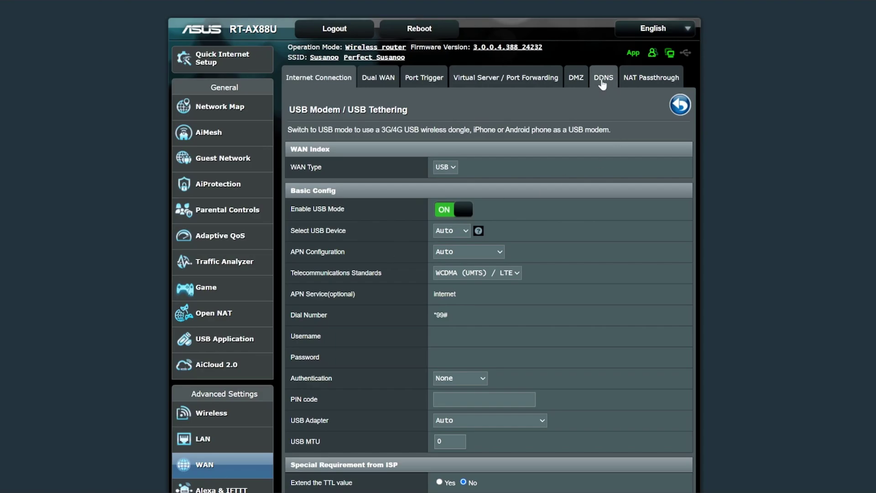
pyautogui.click(602, 83)
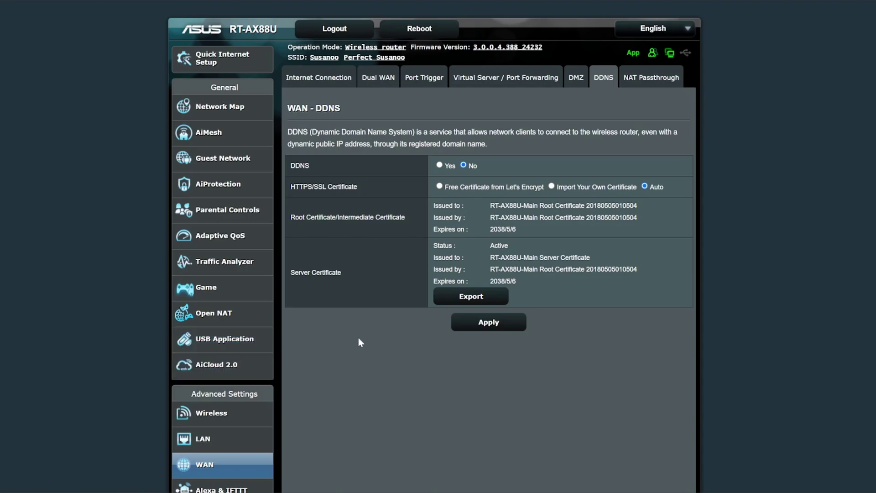
pyautogui.scroll(-5, 272, 323)
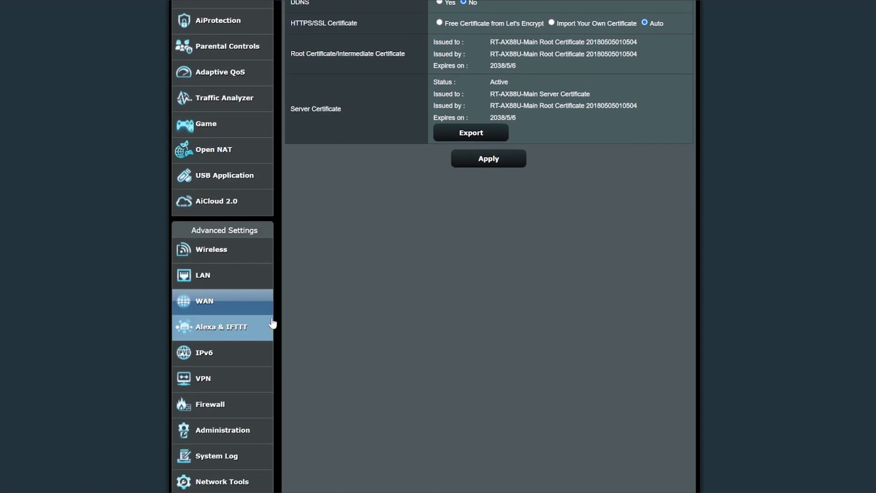
# Step: Enable the Network Services Filter, keeping Deny List and User Defined applications
pyautogui.click(201, 357)
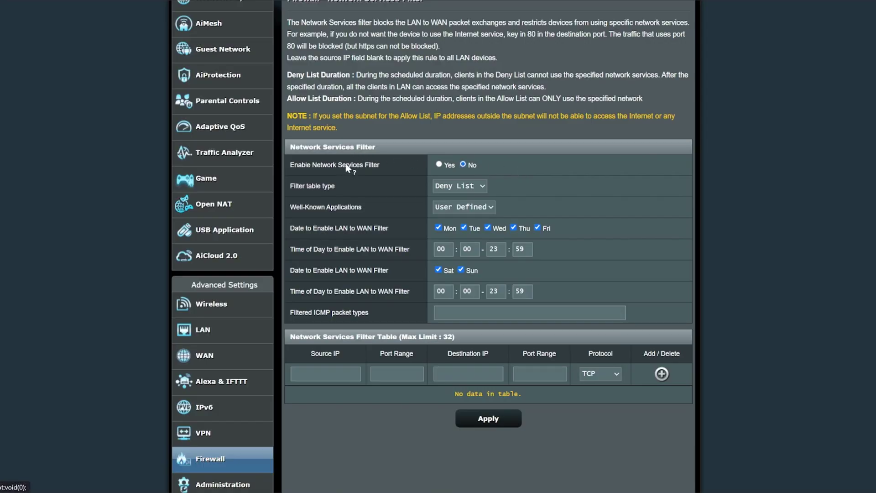
pyautogui.click(439, 164)
pyautogui.click(461, 191)
pyautogui.click(458, 188)
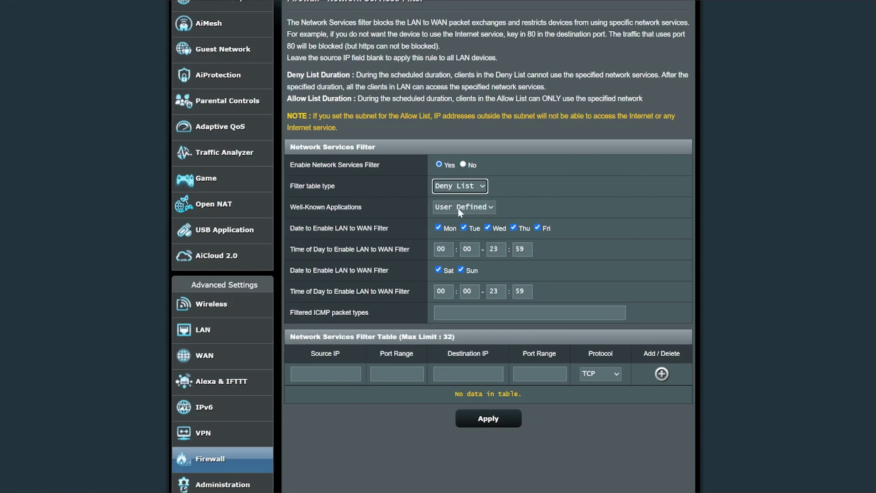
pyautogui.click(459, 208)
pyautogui.click(576, 222)
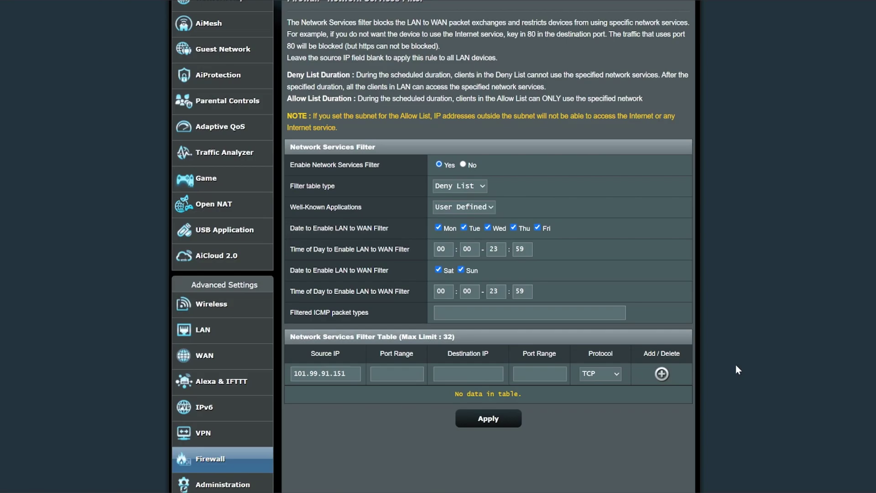
# Step: Add 101.99.91.151 as a TCP source-IP rule in the Network Services Filter table
pyautogui.click(661, 374)
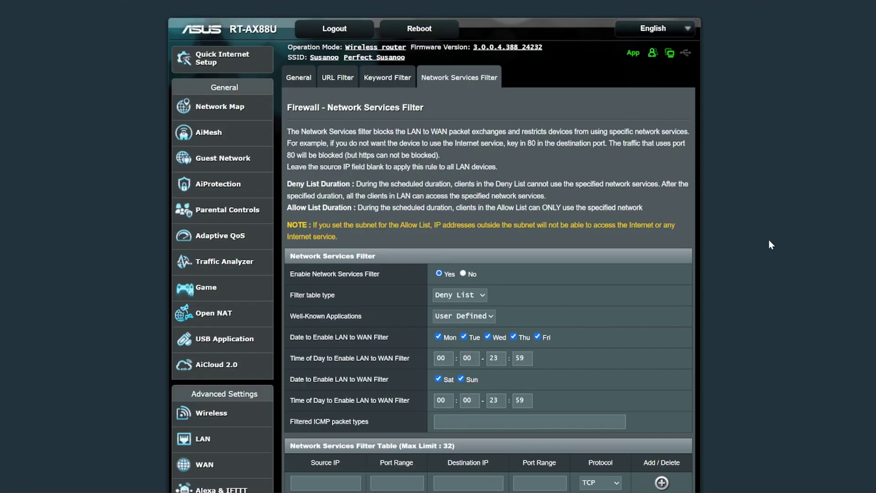
# Step: Confirm the table lists 101.99.91.151, 101.99.94.173, 79.141.163.179 and 111.90.146.237, then open Firmware Upgrade
pyautogui.scroll(-5, 768, 237)
pyautogui.scroll(-2, 775, 235)
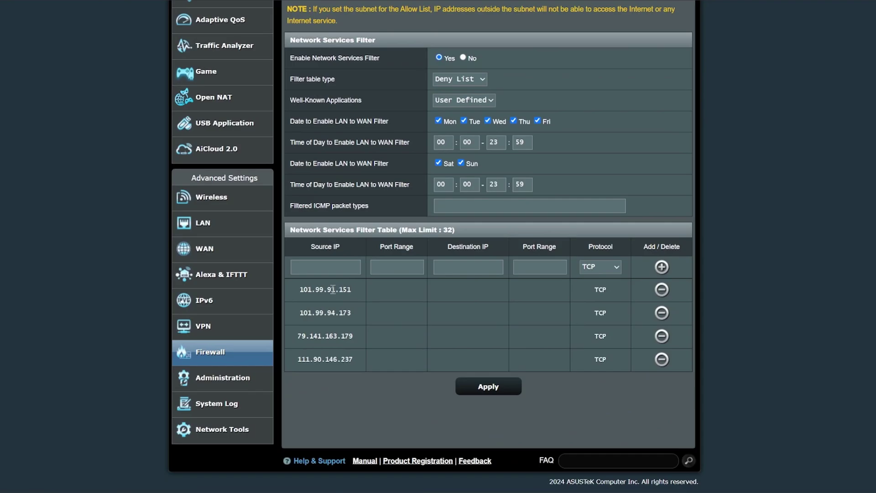
pyautogui.scroll(5, 777, 289)
pyautogui.click(211, 379)
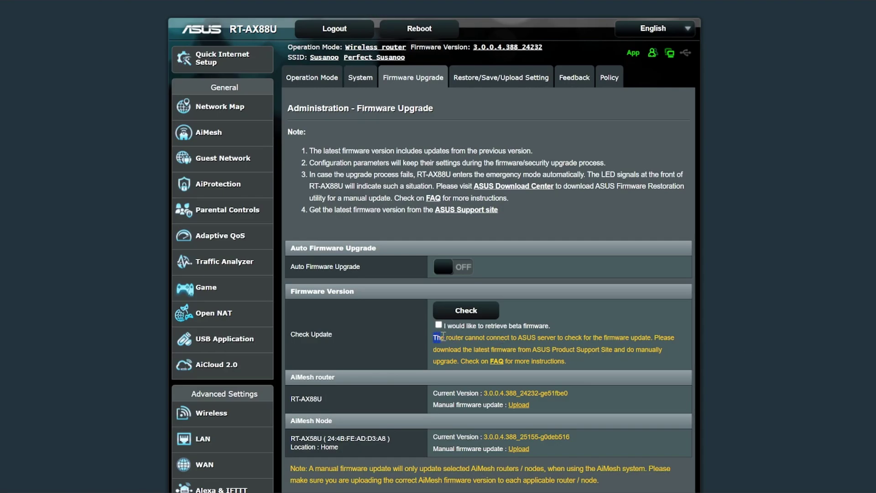
# Step: Review the failed update-check message beside installed firmware 3.0.0.4.388_24232
pyautogui.moveTo(442, 335)
pyautogui.mouseDown()
pyautogui.moveTo(593, 350)
pyautogui.moveTo(599, 365)
pyautogui.moveTo(458, 339)
pyautogui.mouseUp()
pyautogui.click(599, 365)
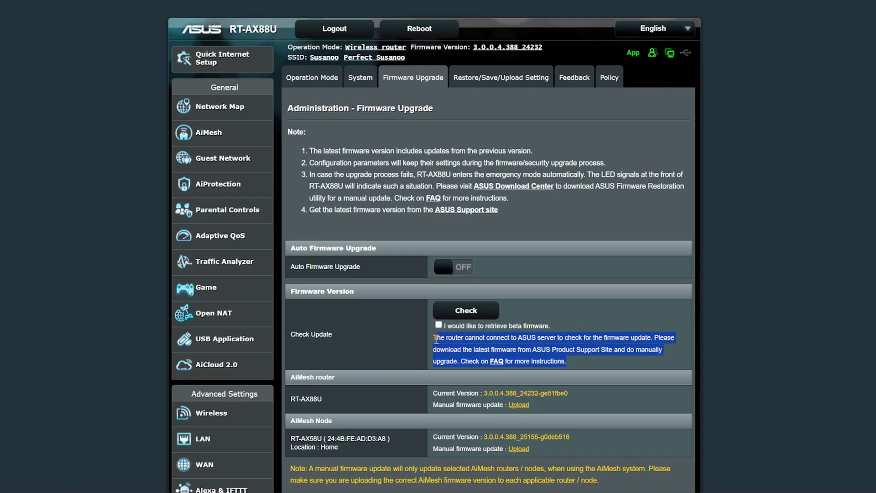
pyautogui.click(594, 363)
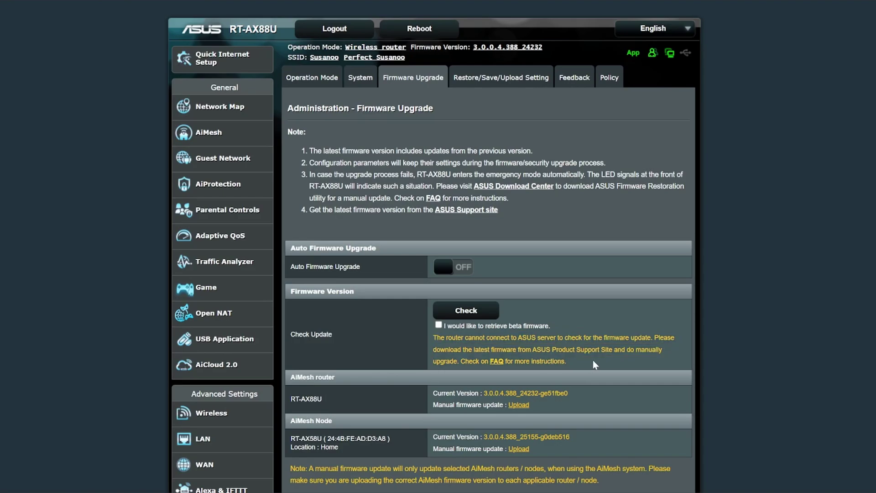